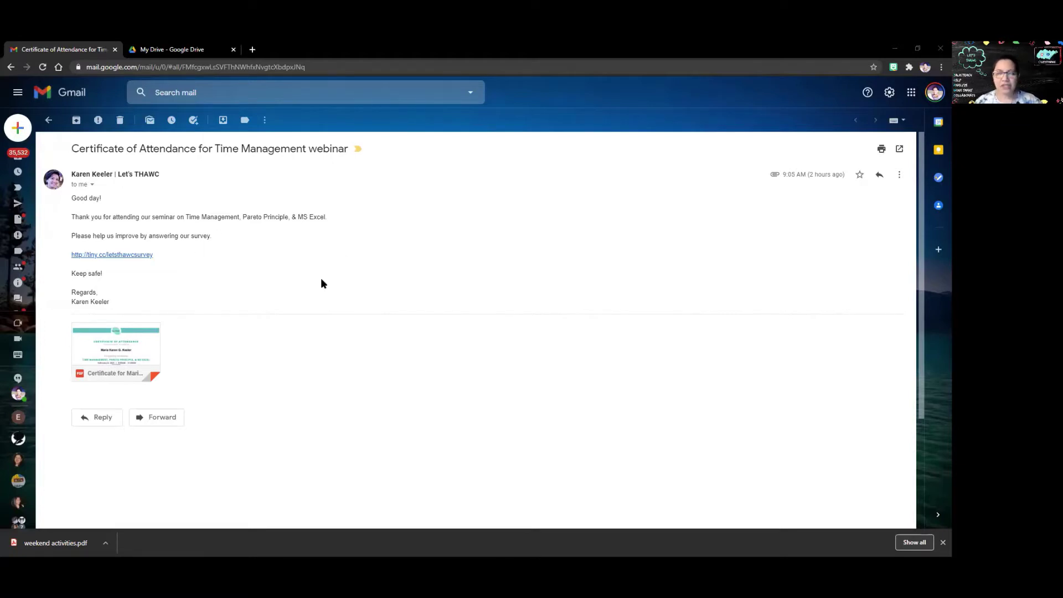
left_click(142, 349)
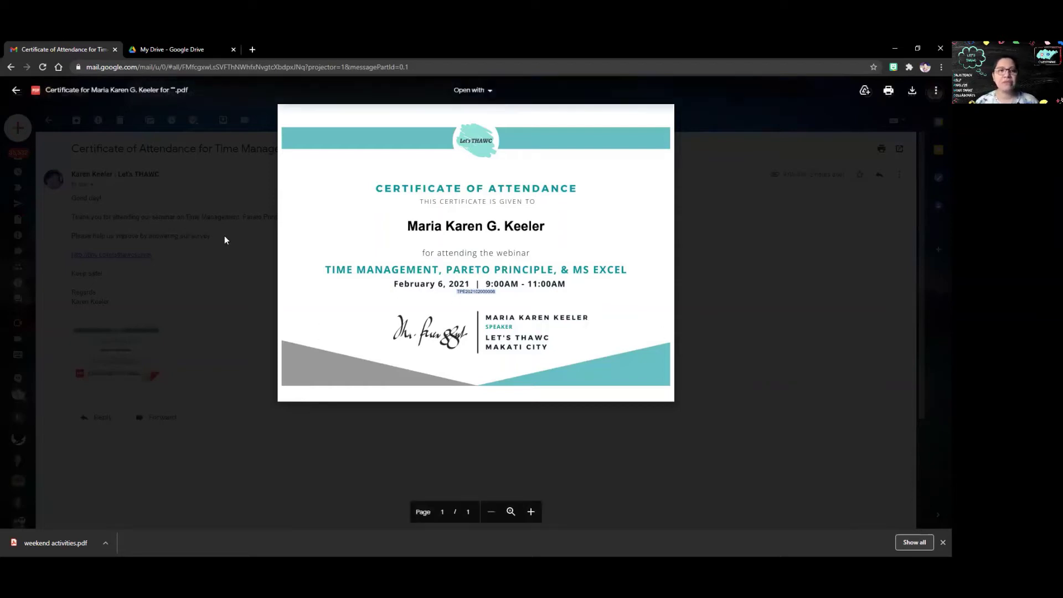
left_click(234, 293)
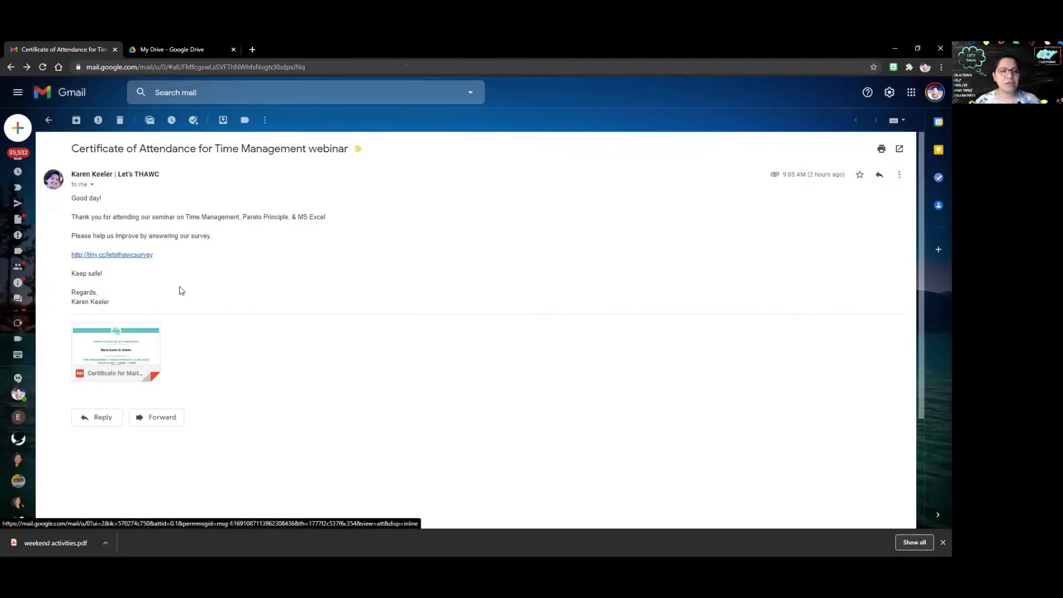
Save the certificate PDF attachment from Gmail to My Drive, keeping the default folder.
mouse_move(150, 337)
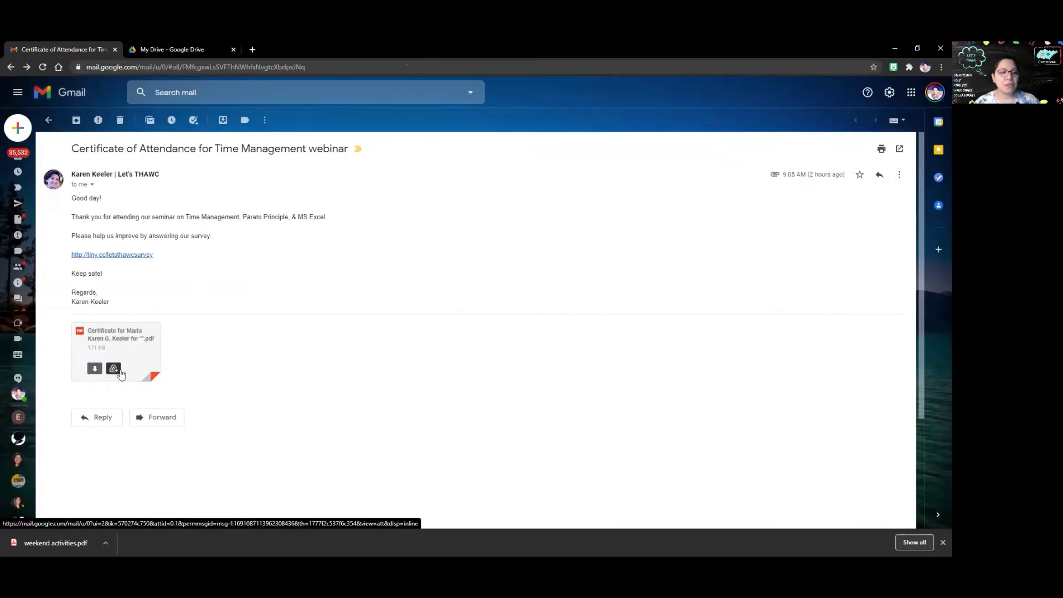
left_click(113, 369)
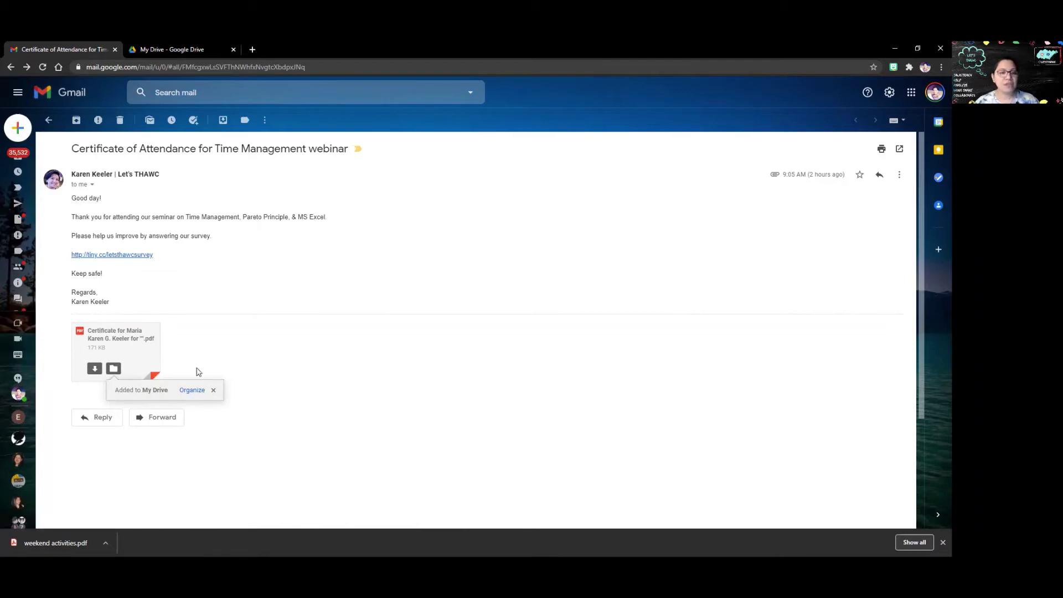
left_click(183, 391)
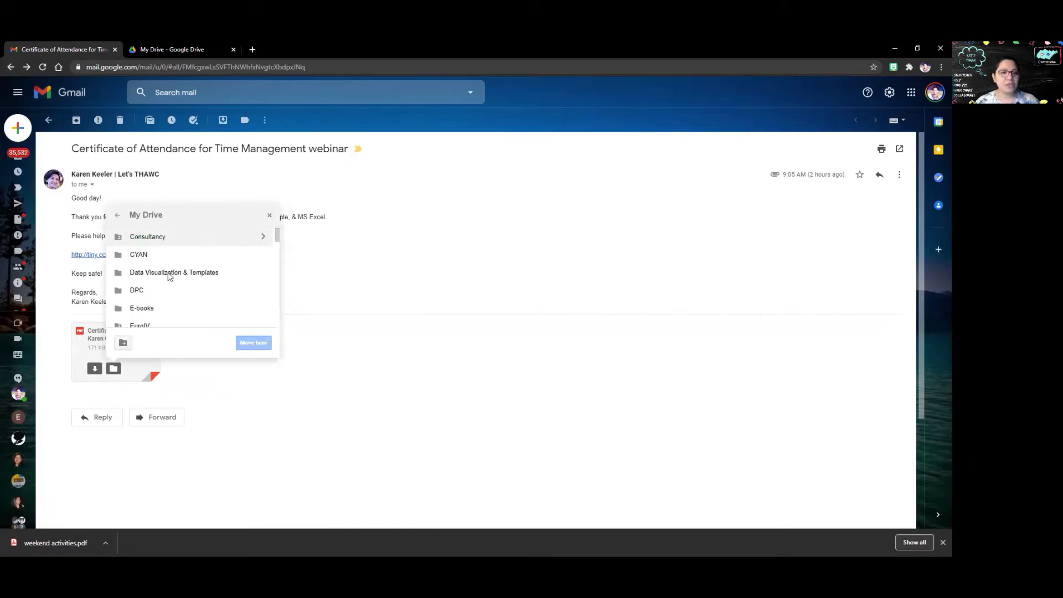
left_click(269, 216)
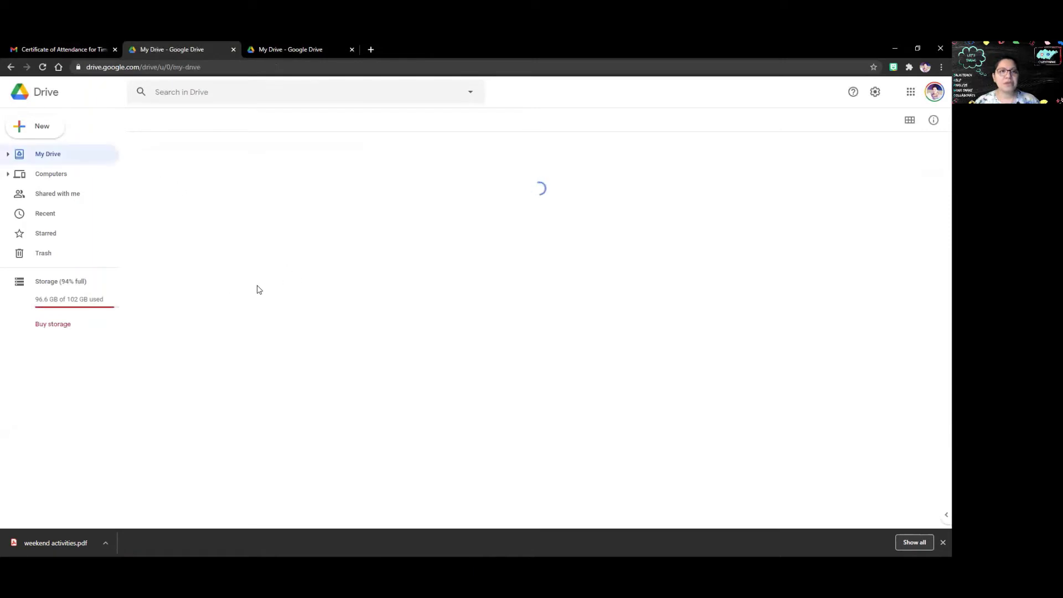
Share the certificate PDF as viewable by 'Anyone with the link' and copy its link.
left_click(187, 210)
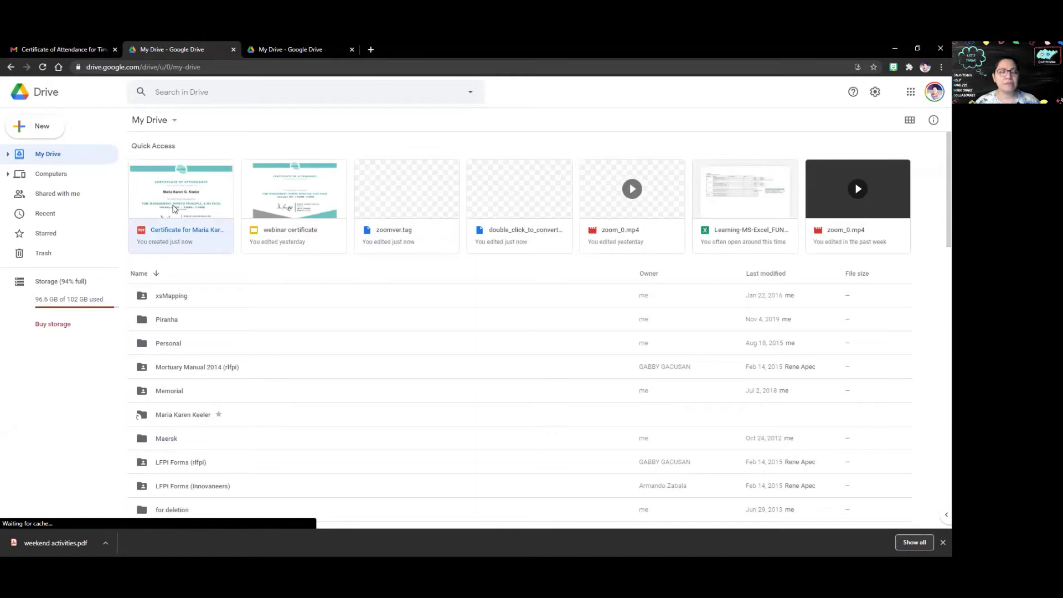
right_click(177, 231)
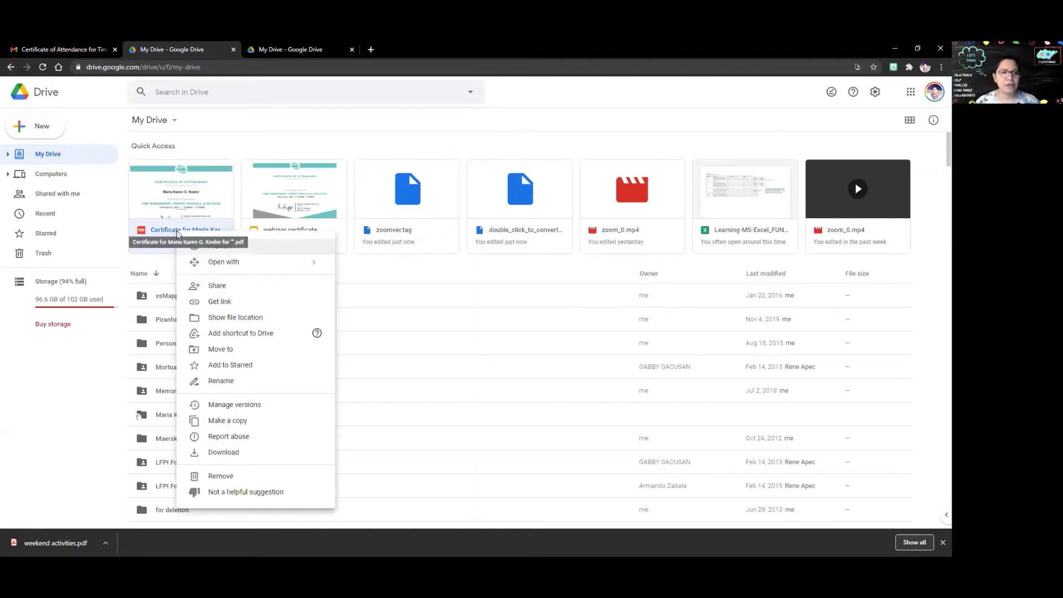
left_click(213, 303)
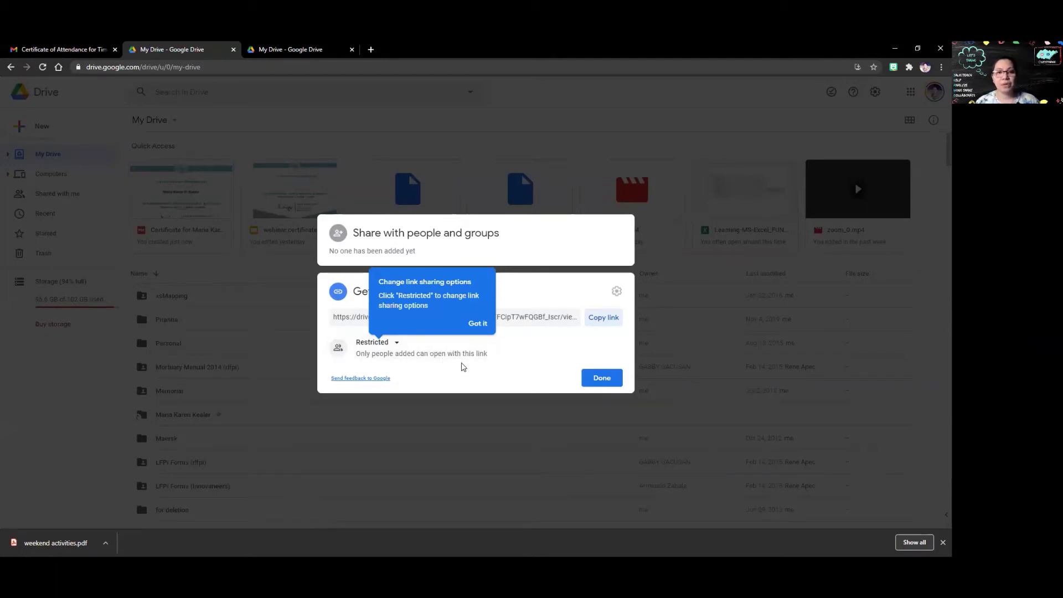
left_click(477, 323)
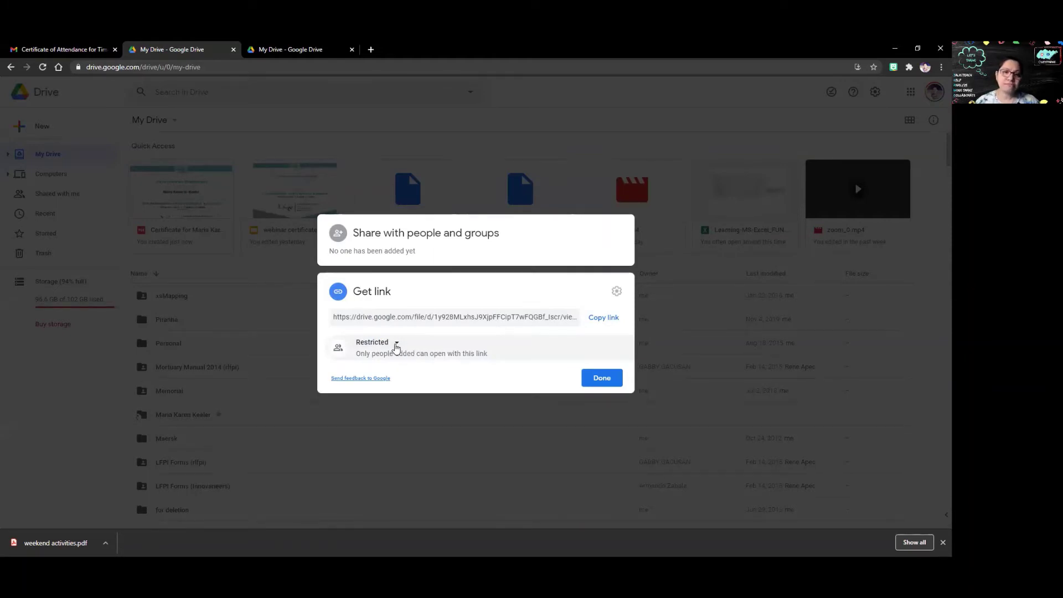
left_click(397, 344)
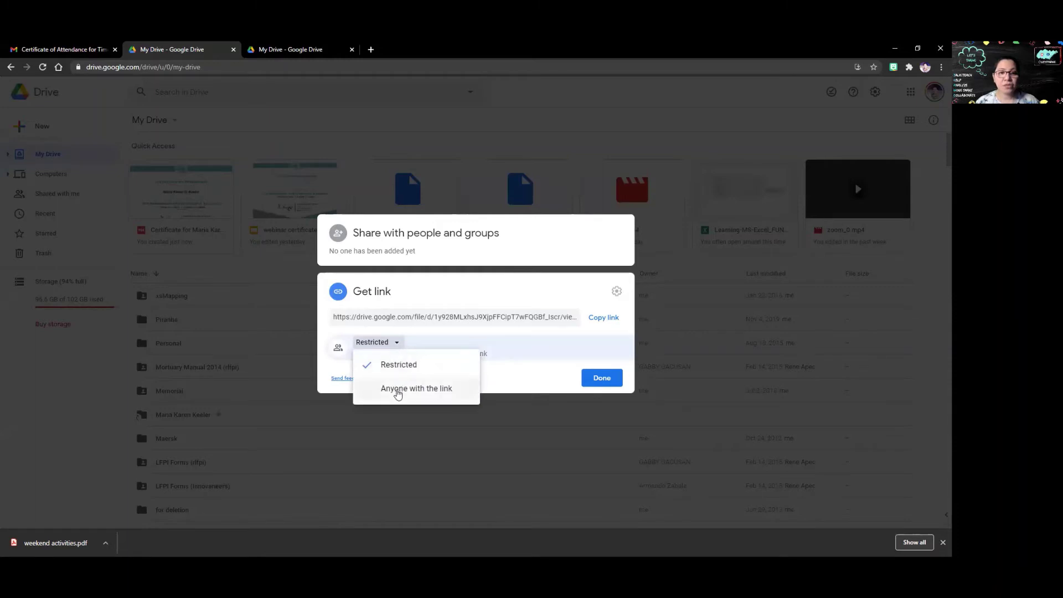
left_click(397, 390)
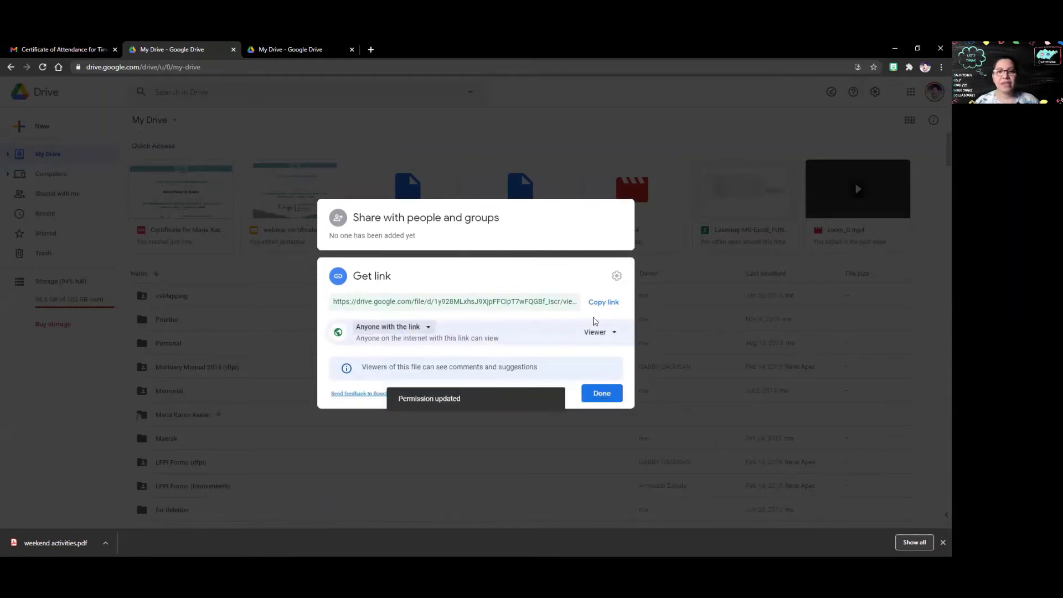
left_click(605, 304)
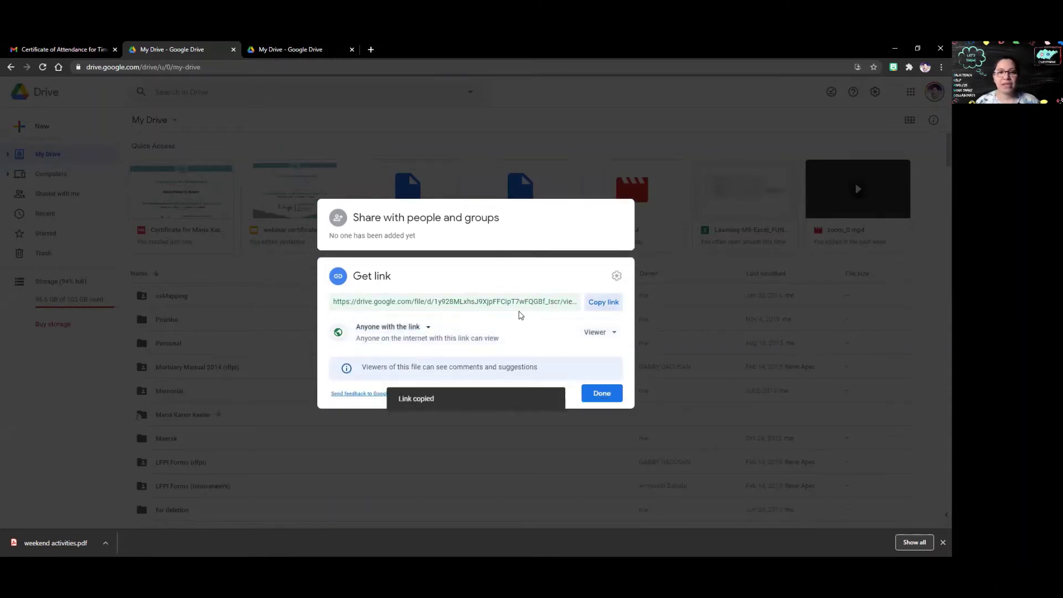
left_click(590, 397)
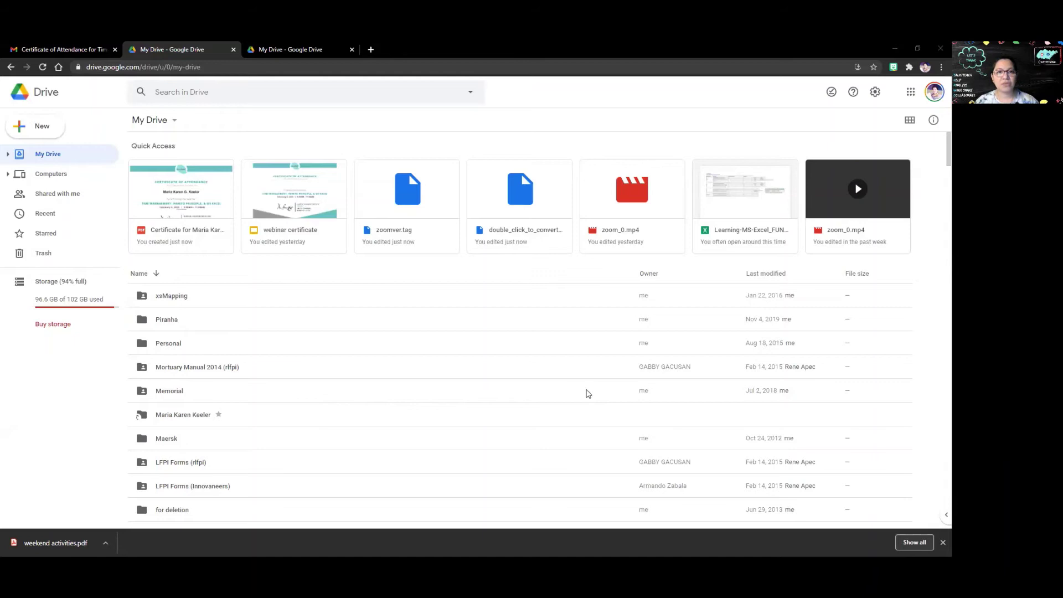
Go to your LinkedIn profile and start a new Licenses & certifications entry.
key("alt+Tab")
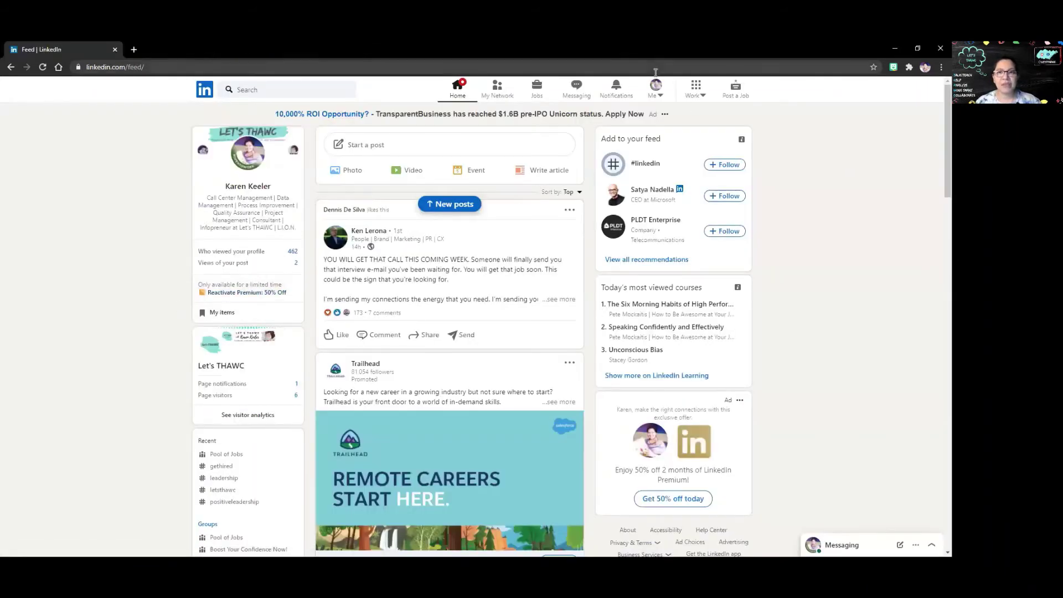
left_click(658, 94)
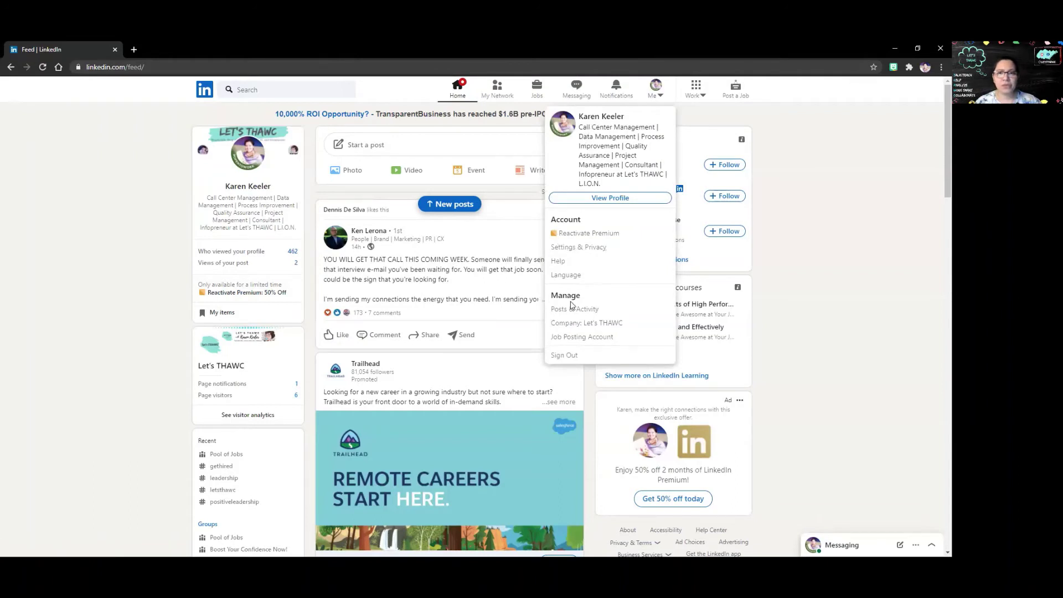
left_click(600, 120)
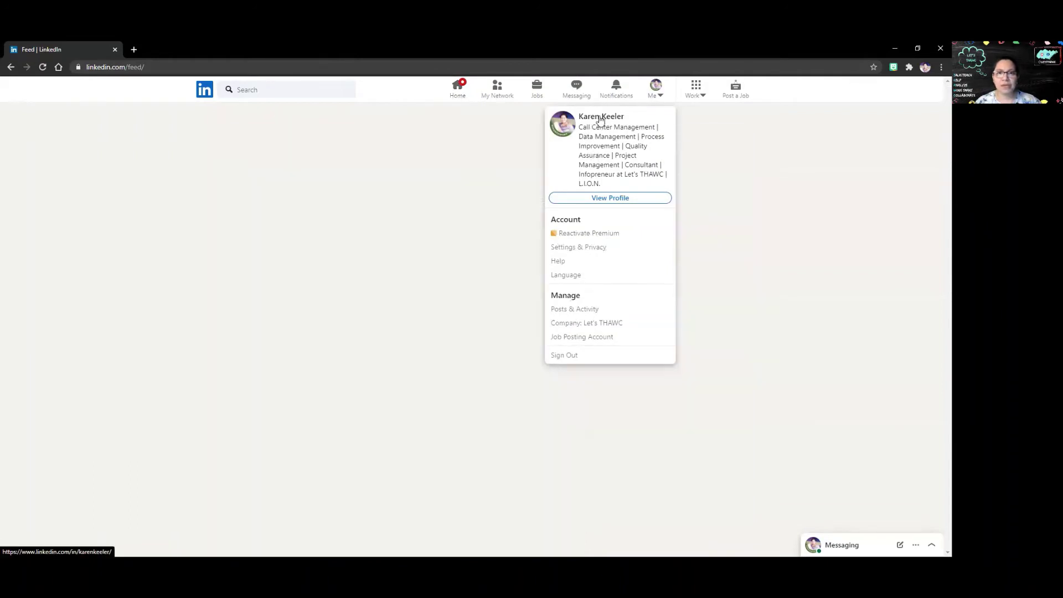
scroll(351, 373, "down", 3)
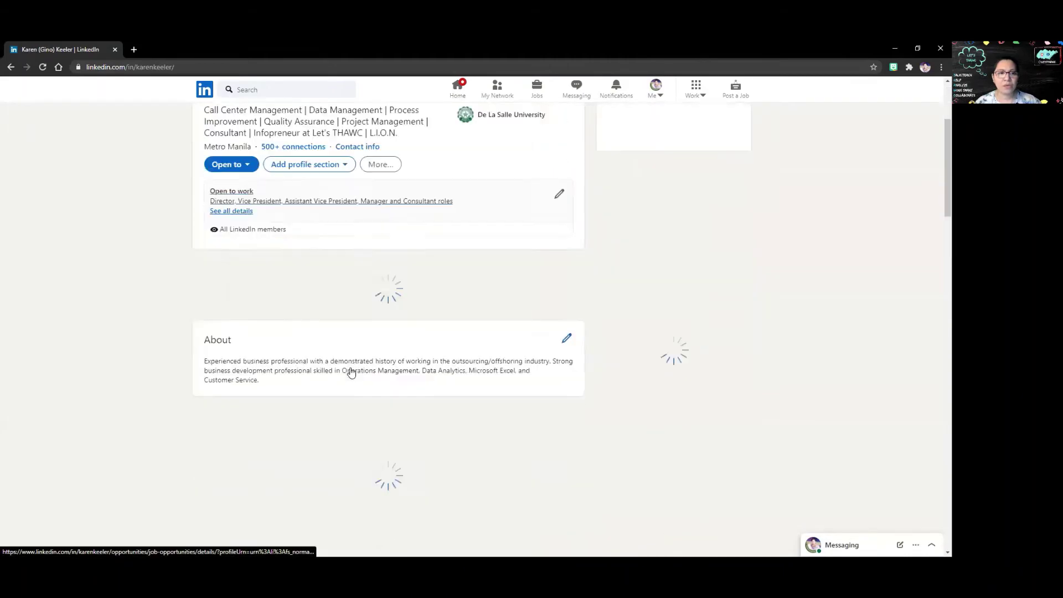
scroll(351, 372, "down", 10)
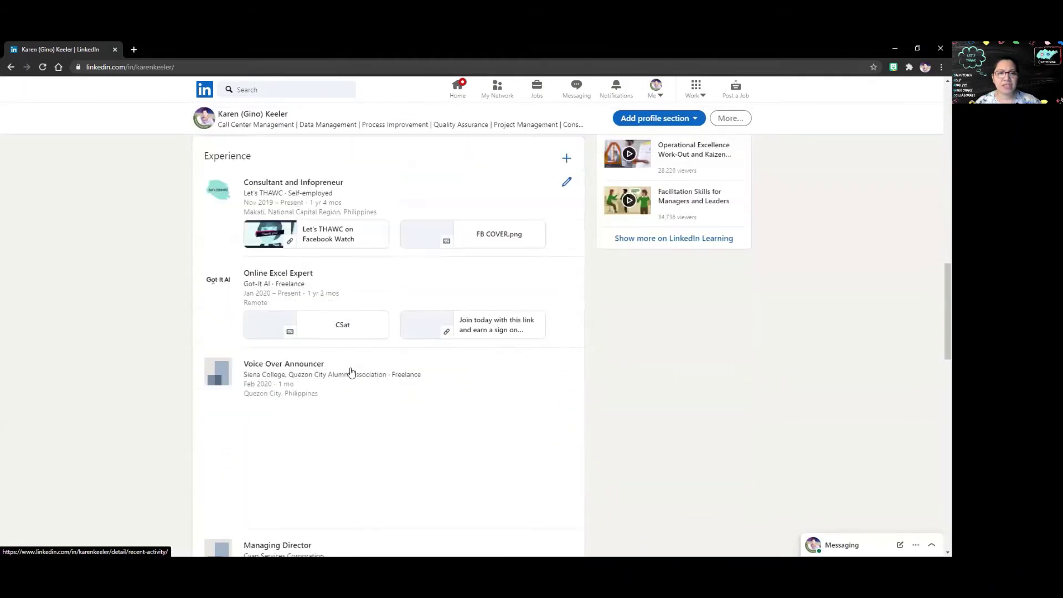
scroll(352, 372, "down", 12)
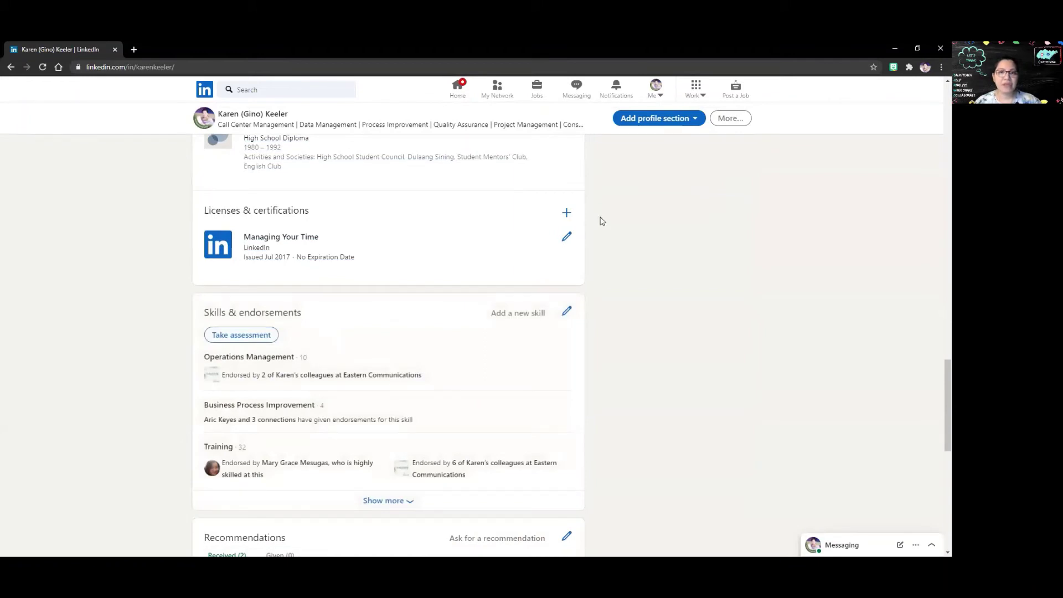
left_click(565, 220)
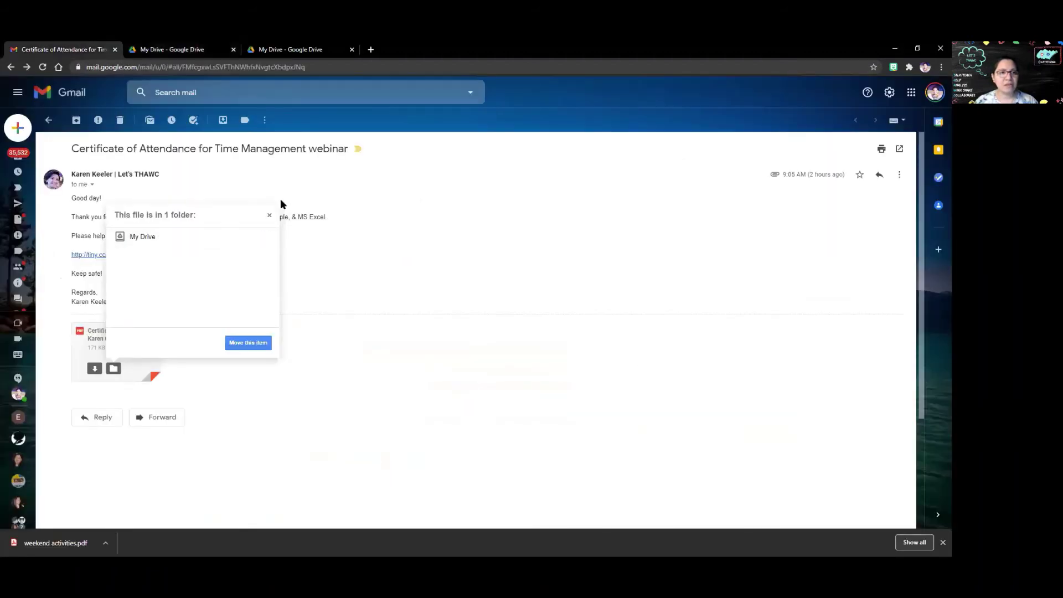
Copy the webinar title from the certificate email in Gmail.
left_click(281, 200)
left_click_drag(326, 216, 183, 217)
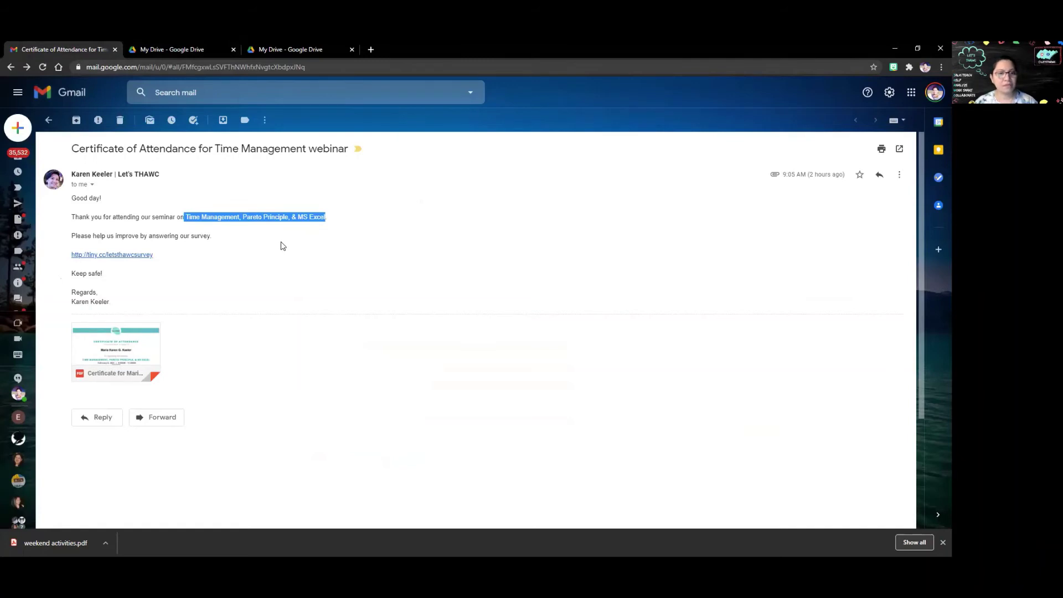
key("alt+Tab")
Paste the webinar title as the Name and choose Let's THAWC as the issuing organization.
key("ctrl+v")
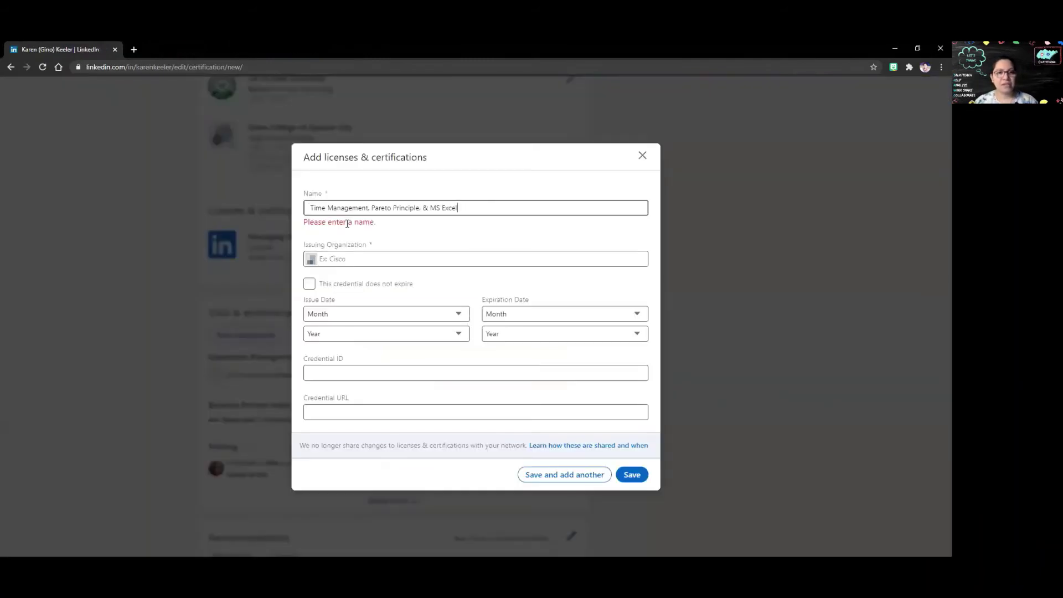
left_click(373, 258)
type("Le")
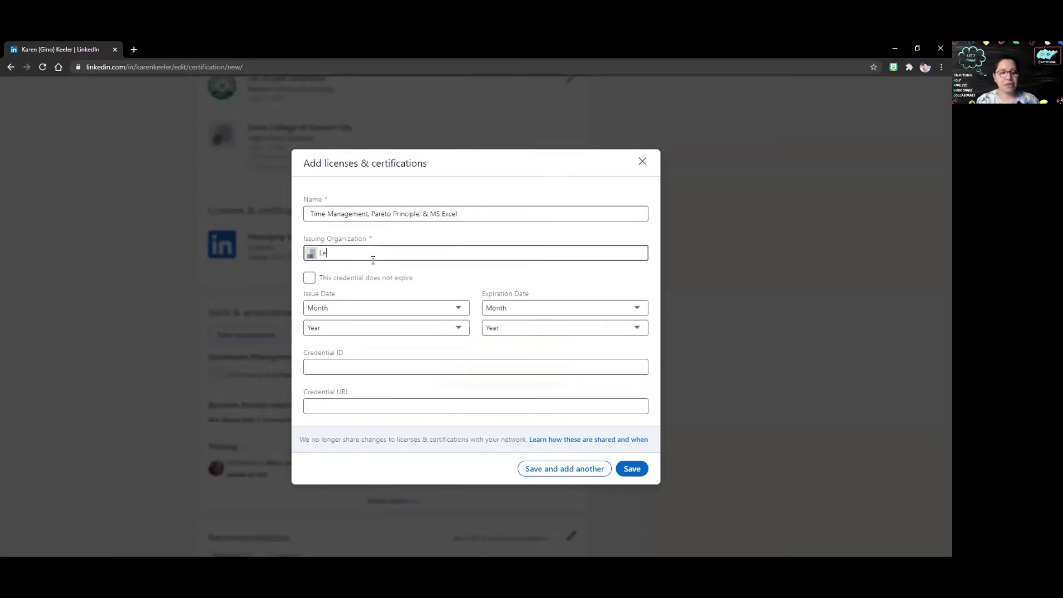
type("t's thaw")
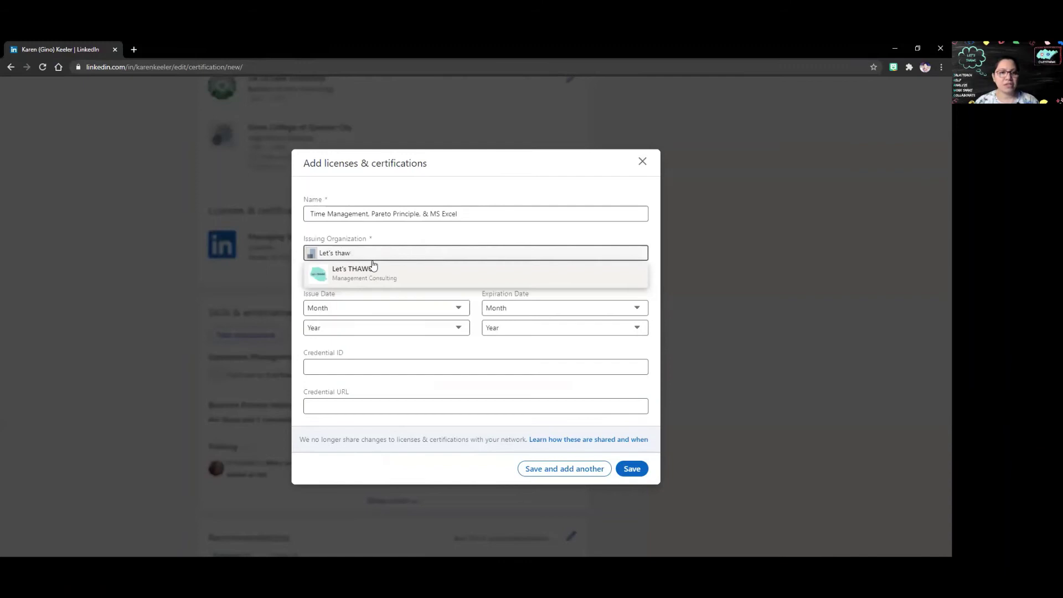
left_click(373, 277)
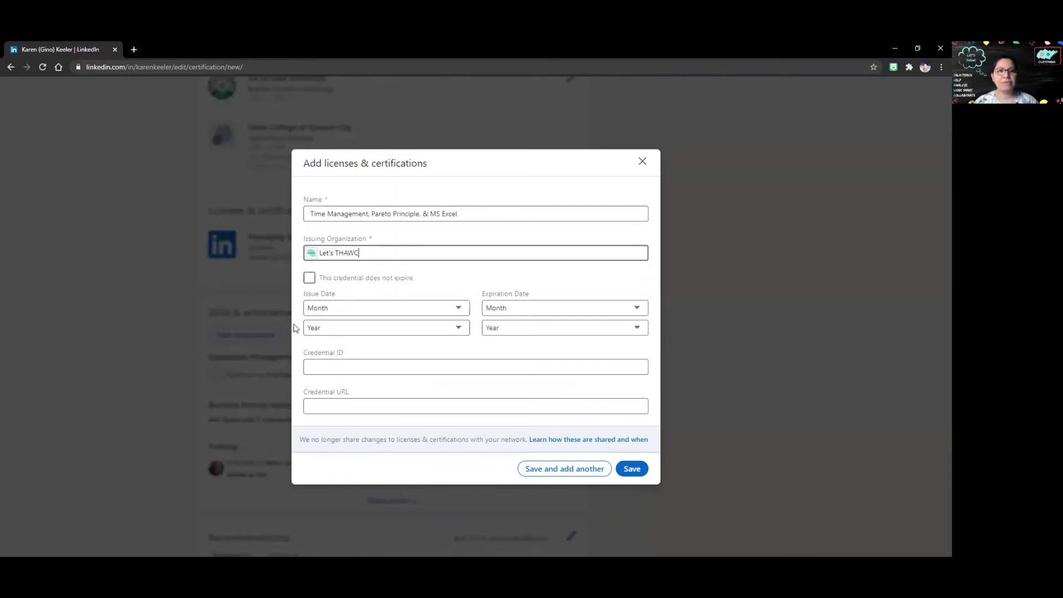
Mark the credential as not expiring, issued February 2021.
left_click(310, 278)
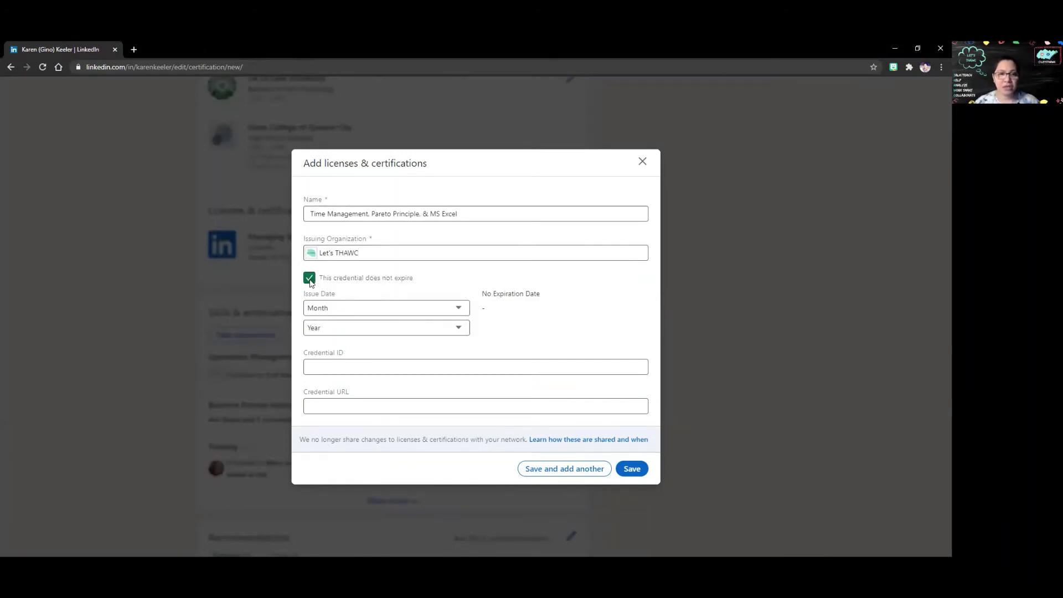
left_click(351, 309)
left_click(333, 341)
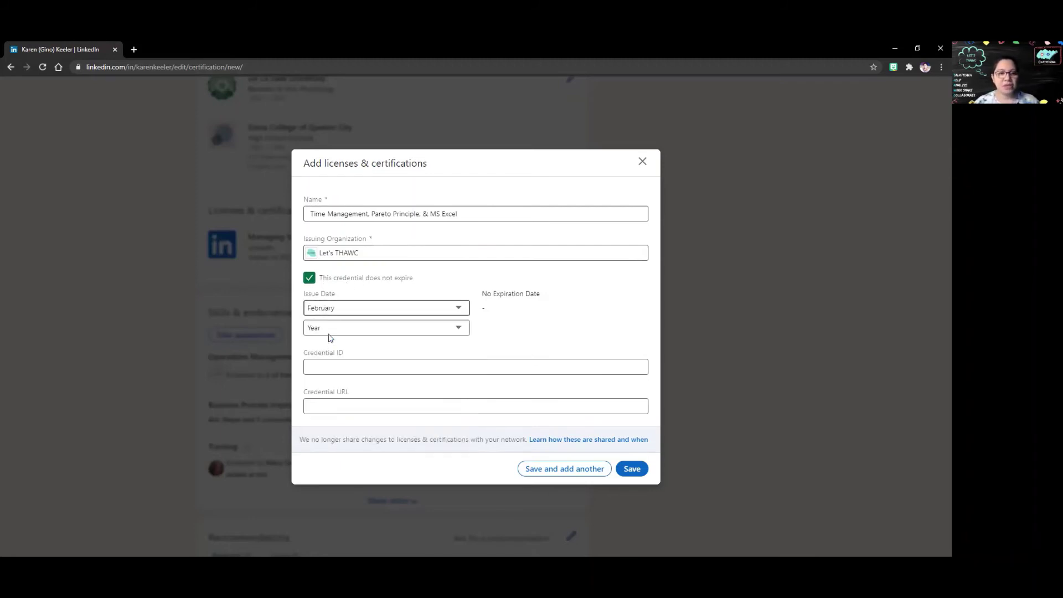
left_click(333, 333)
left_click(330, 350)
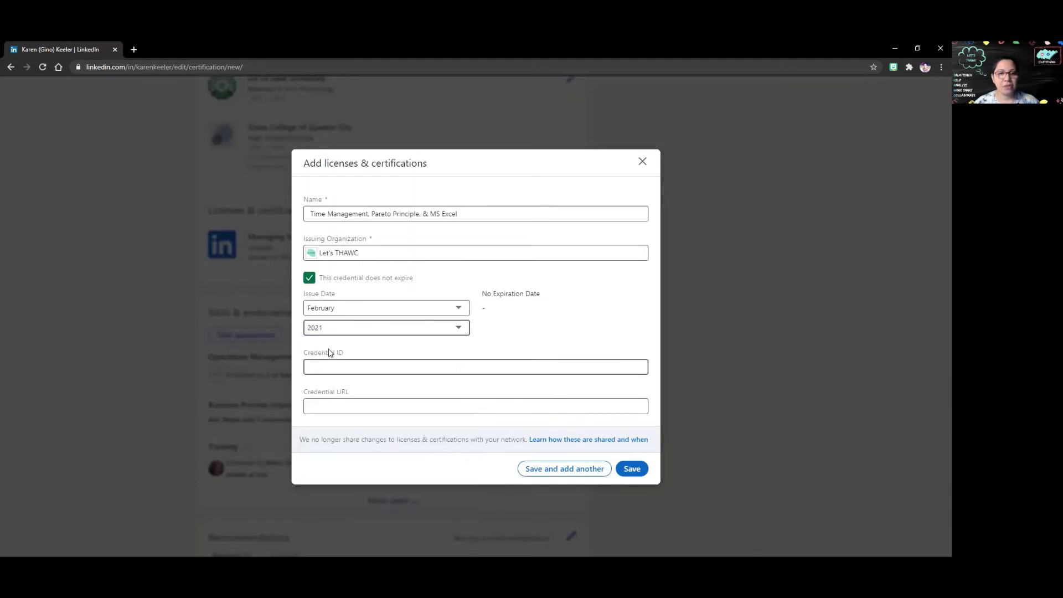
left_click(329, 366)
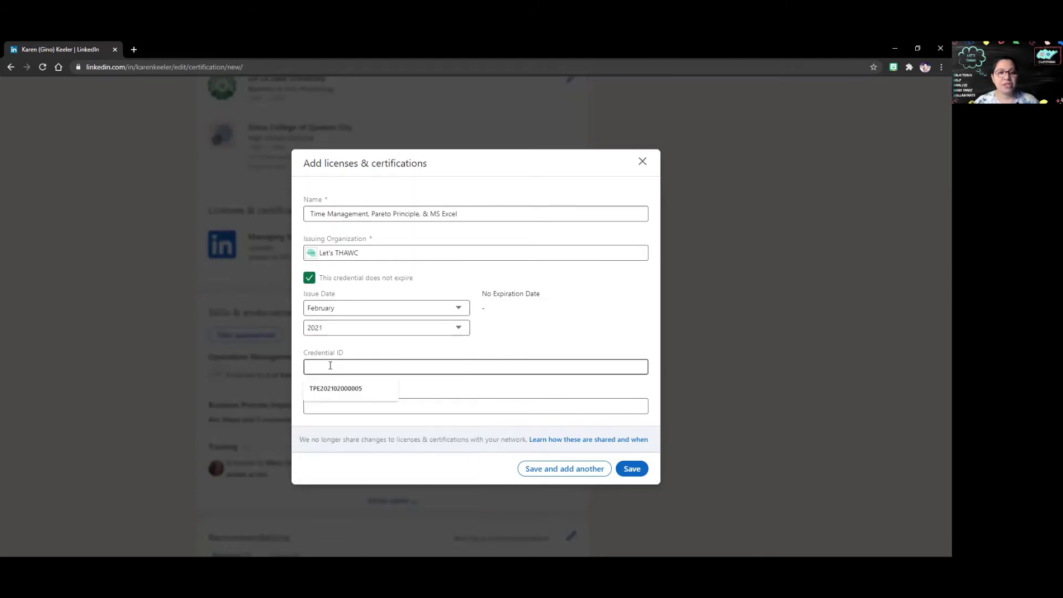
Paste the credential ID and the certificate's Google Drive share link as the credential URL.
left_click(521, 336)
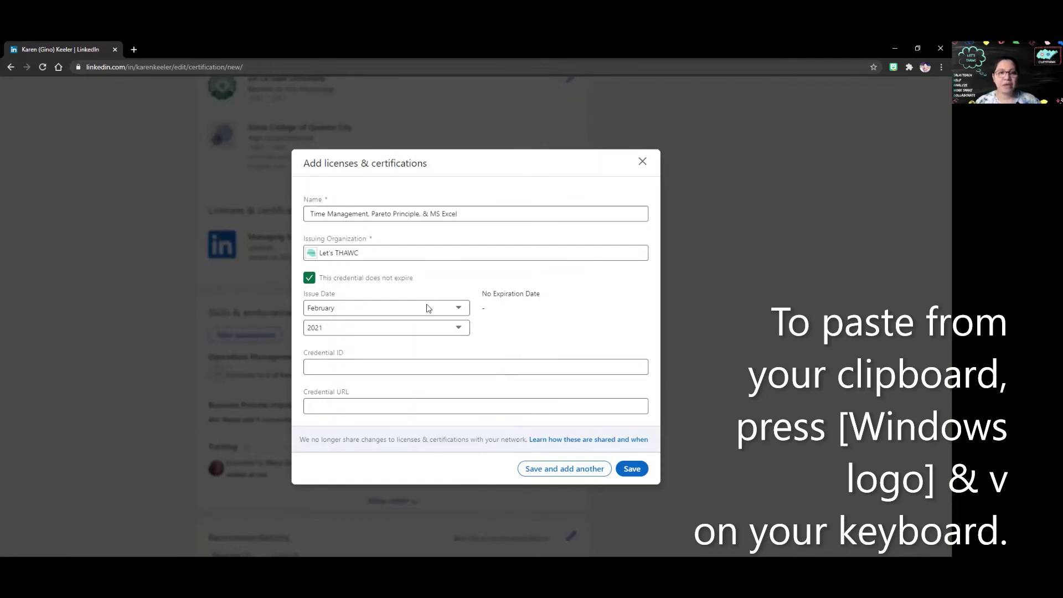
left_click(349, 368)
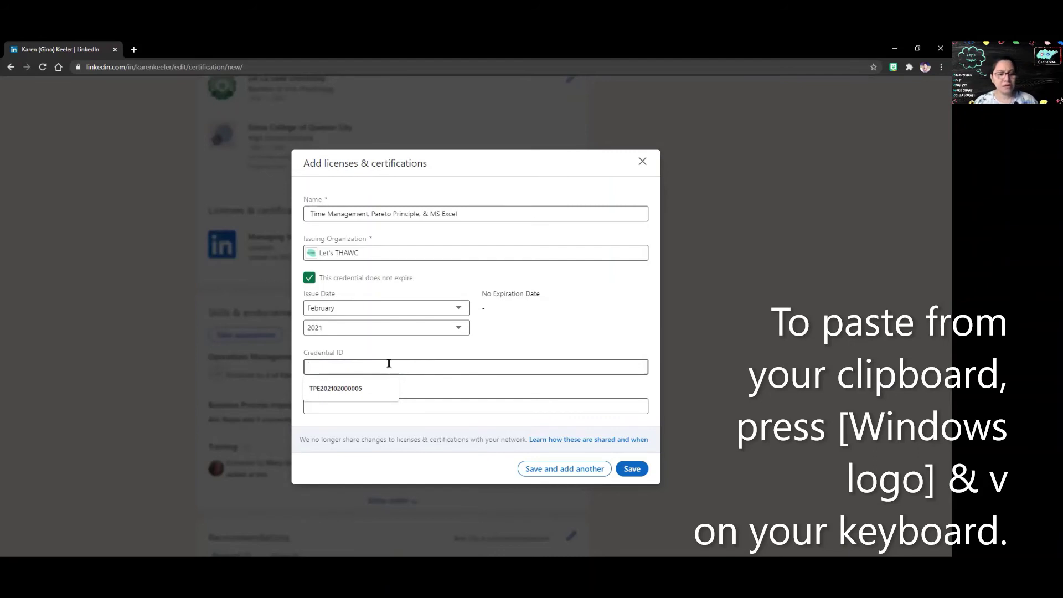
key("ctrl+v")
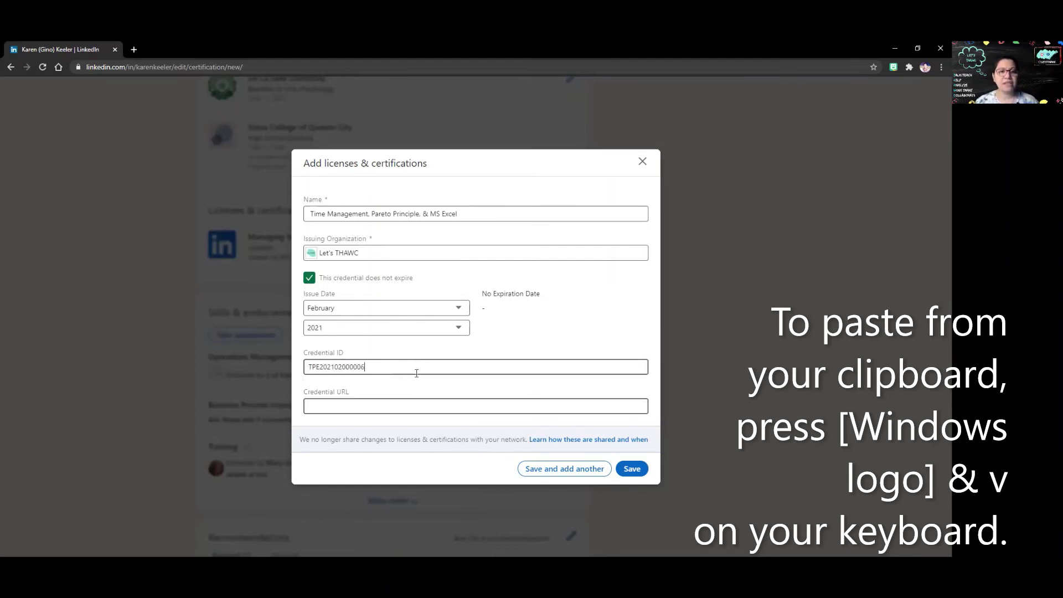
left_click(355, 407)
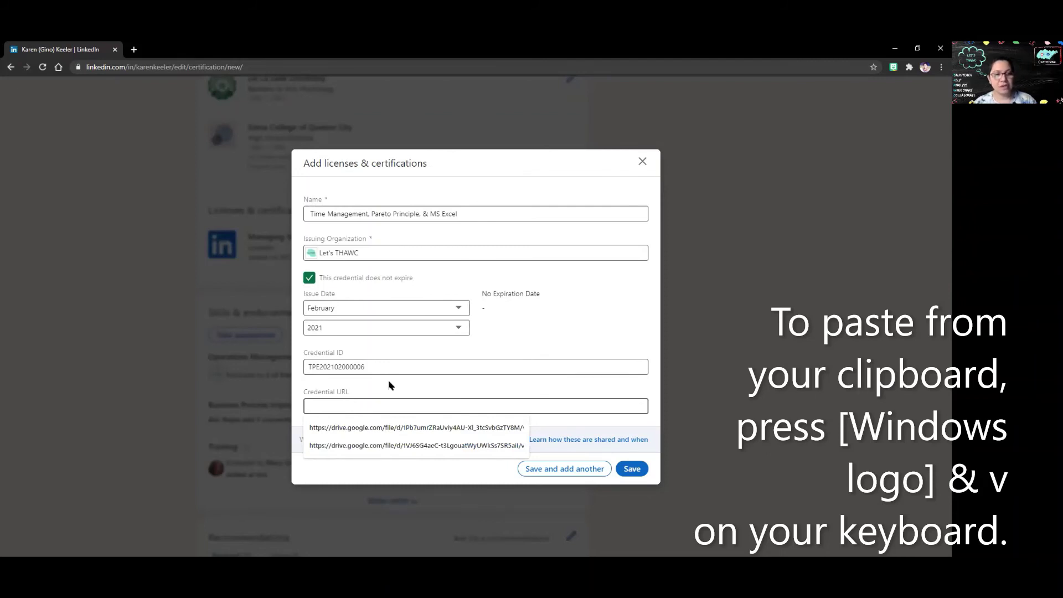
key("ctrl+v")
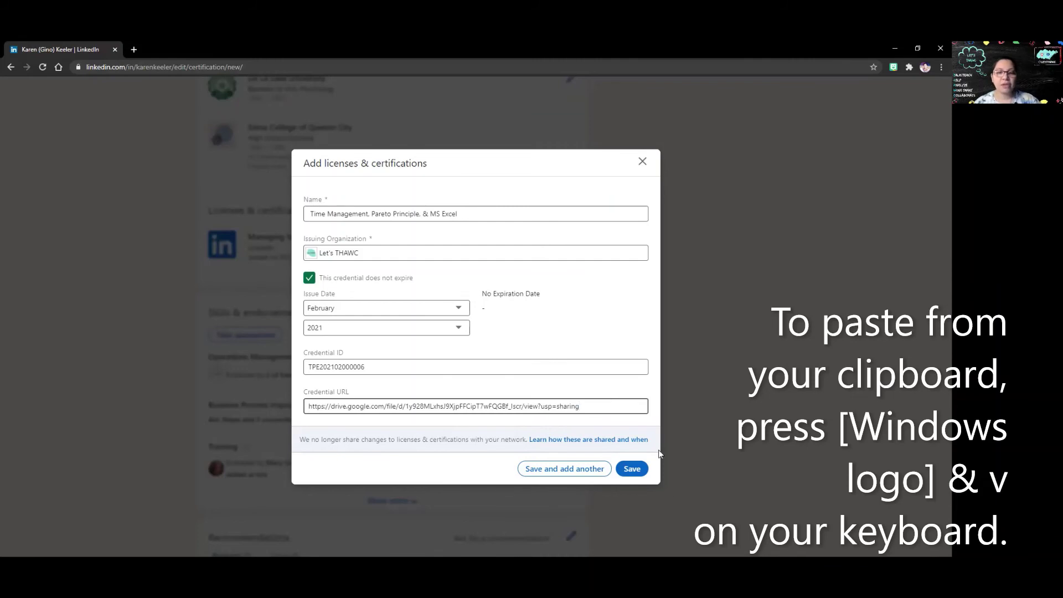
Save the new webinar certification entry.
left_click(637, 472)
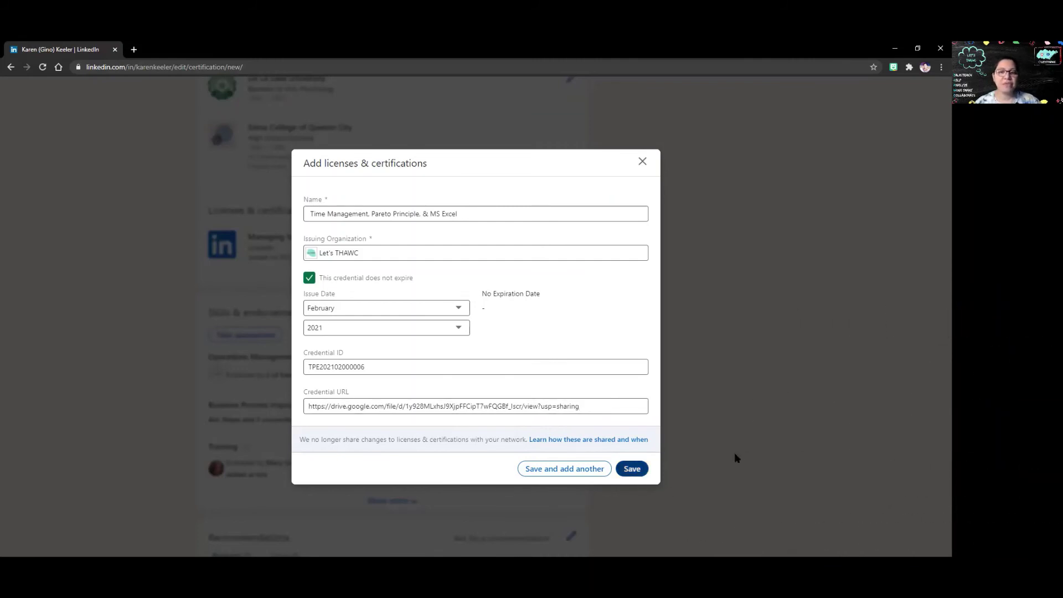